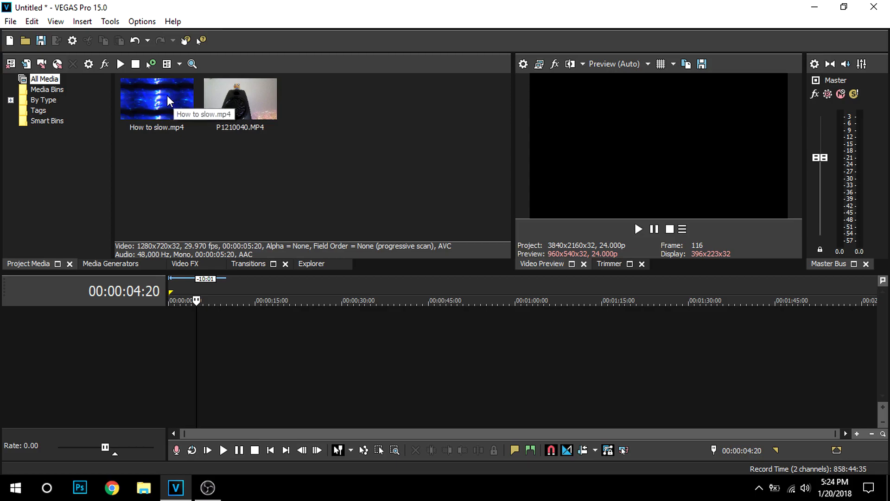
- Place How to slow.mp4 on the timeline, matching project settings to the clip (1280x720 29.970p)
mouse_move(167, 95)
left_mouse_down()
mouse_move(213, 180)
mouse_move(201, 339)
left_mouse_up()
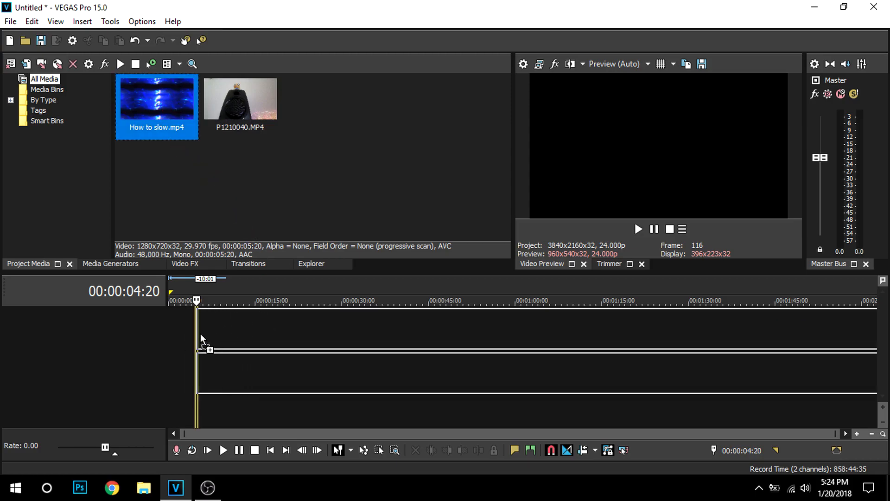
left_click_drag(201, 340, 200, 340)
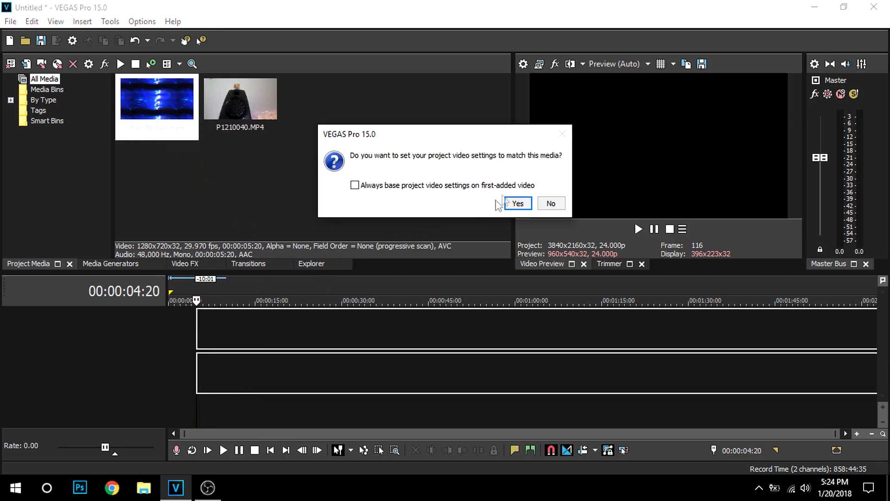
left_click(519, 203)
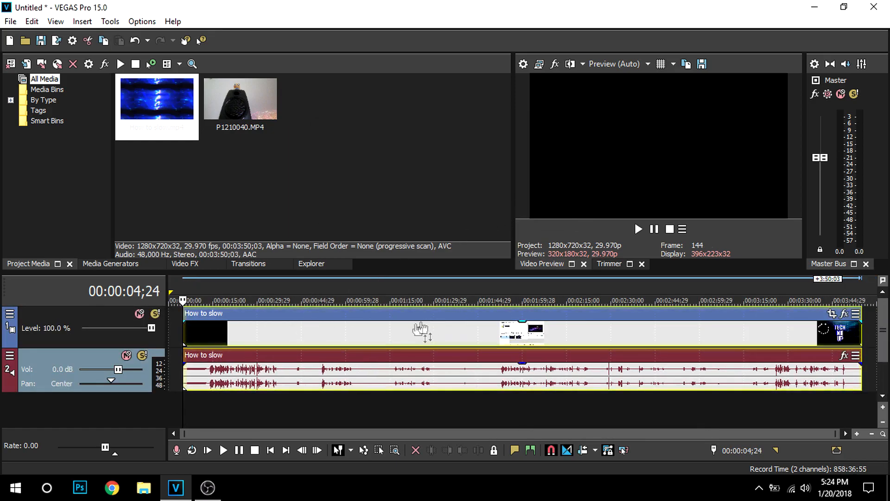
- Remove the clip's audio event and slide the video to the 0:00 timeline start
left_click(394, 307)
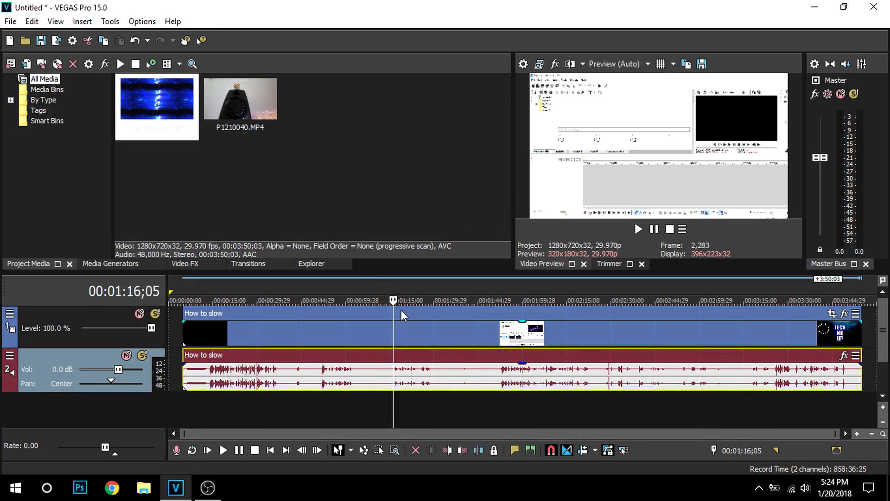
key("Delete")
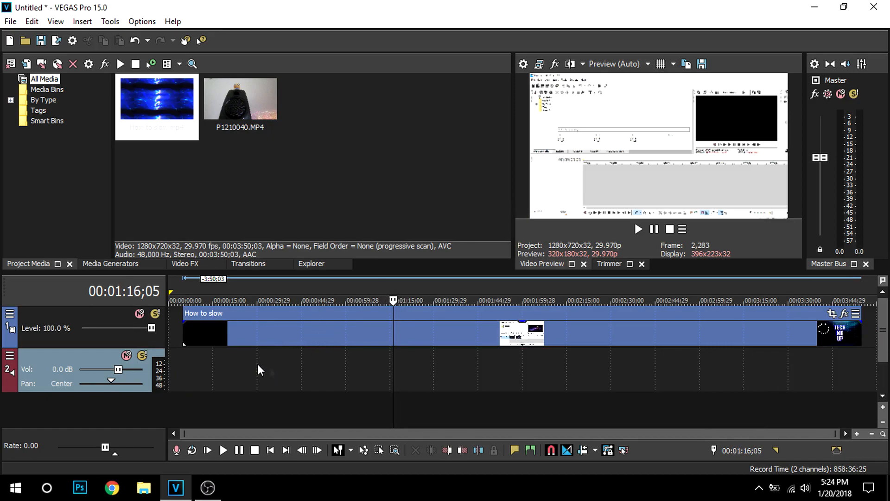
mouse_move(254, 335)
left_mouse_down()
mouse_move(239, 333)
mouse_move(266, 311)
left_mouse_up()
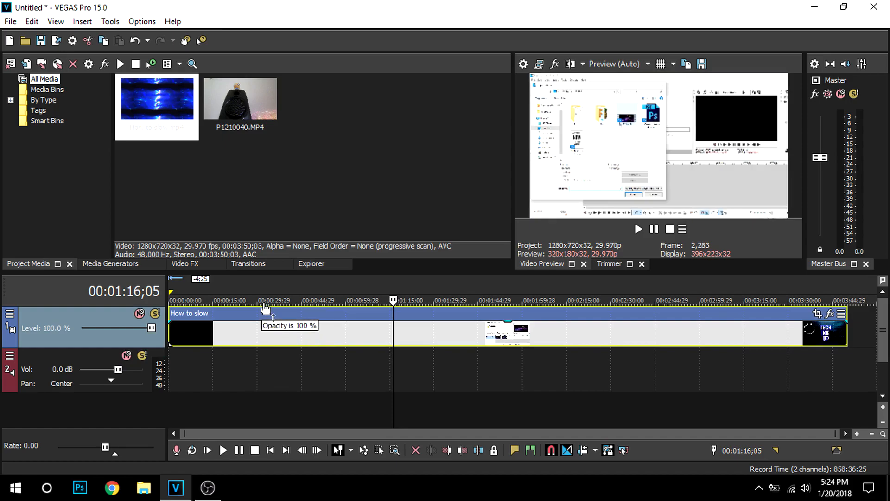
- Select P1210040.MP4 in Project Media and play the main video from early on
left_click(247, 104)
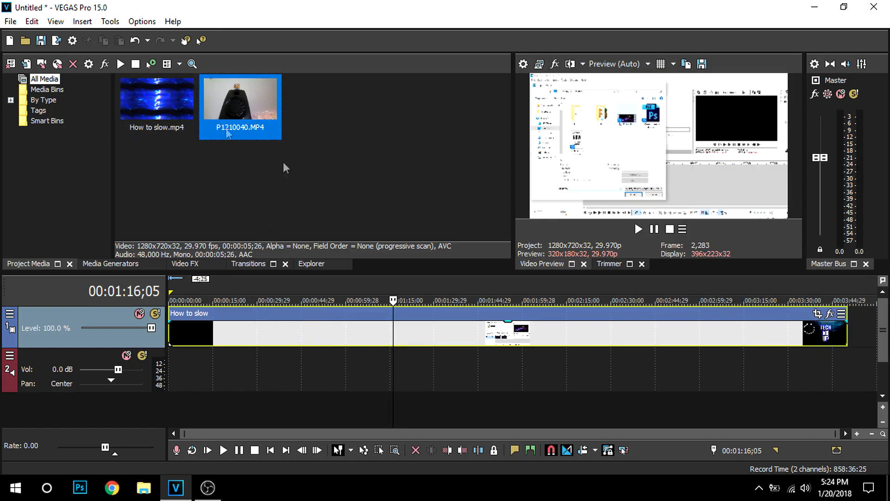
left_click_drag(228, 212, 209, 317)
left_click(194, 366)
key("space")
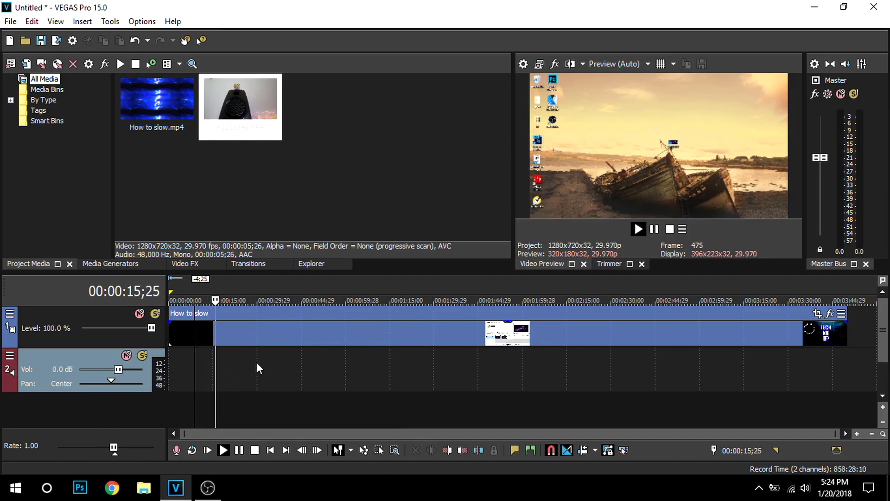
- Mark the edit cursor at about 00:00:37;22 for the speaker clip and stop playback there
left_click(277, 358)
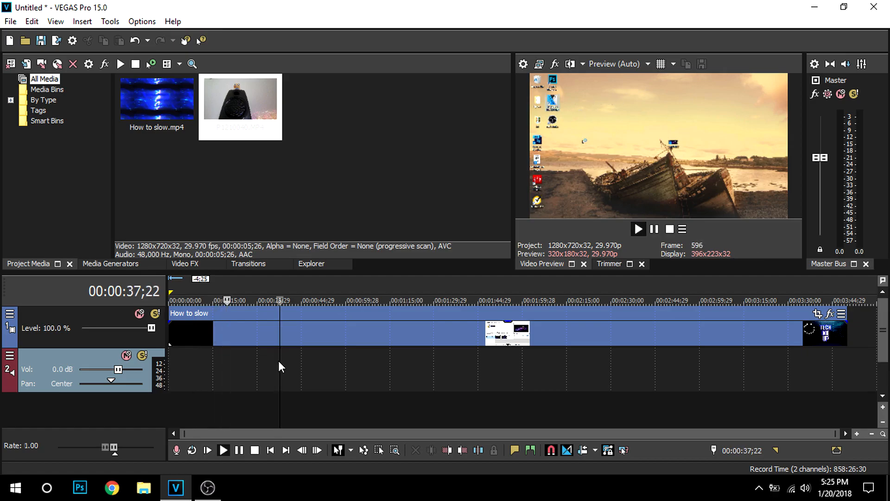
key("space")
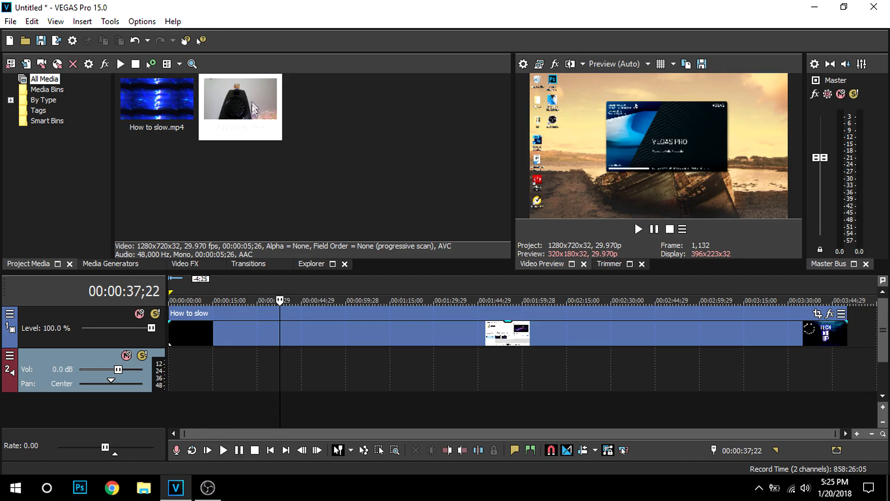
left_click(253, 99)
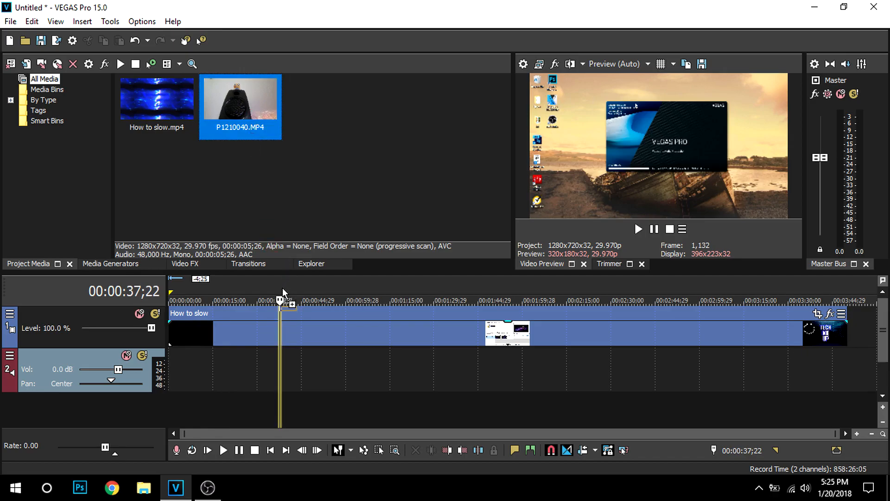
- Drop P1210040.MP4 at the 00:00:37 cursor and delete its audio event
left_click_drag(264, 122, 239, 113)
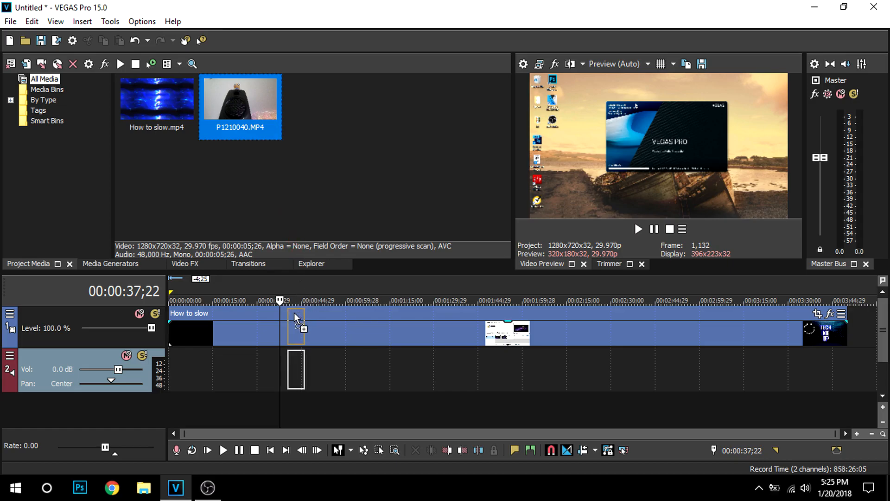
left_click_drag(300, 299, 288, 303)
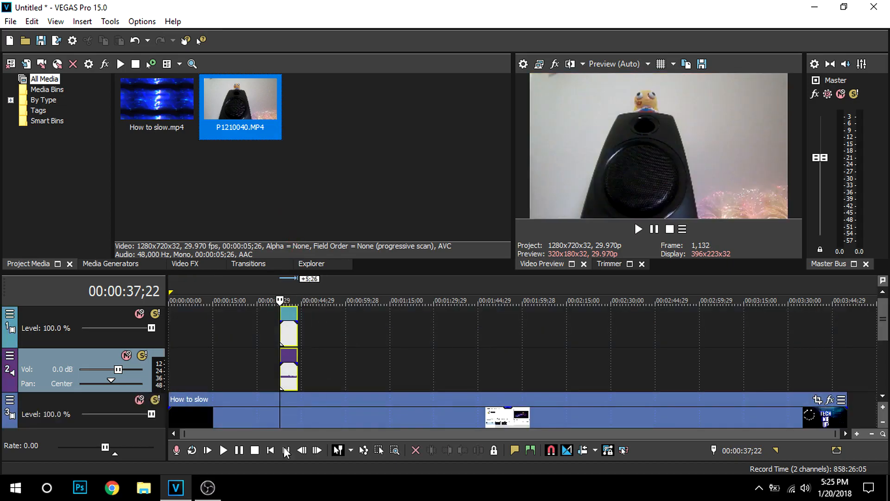
left_click(287, 359)
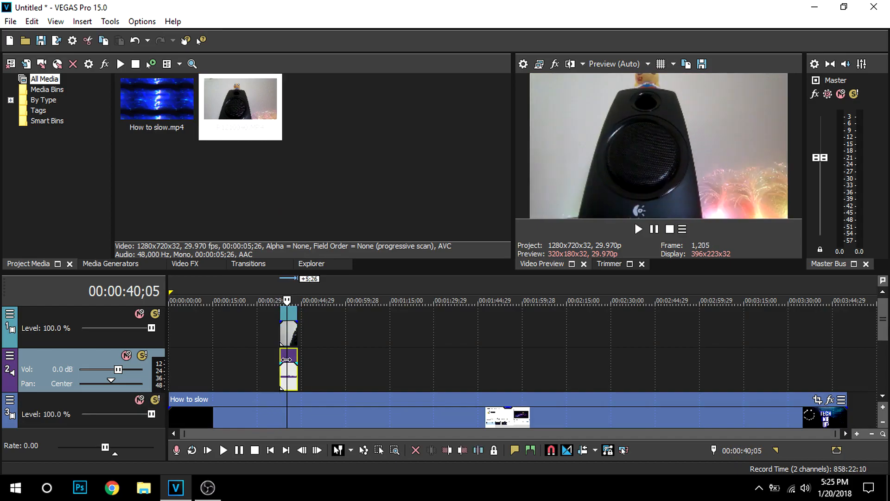
key("Delete")
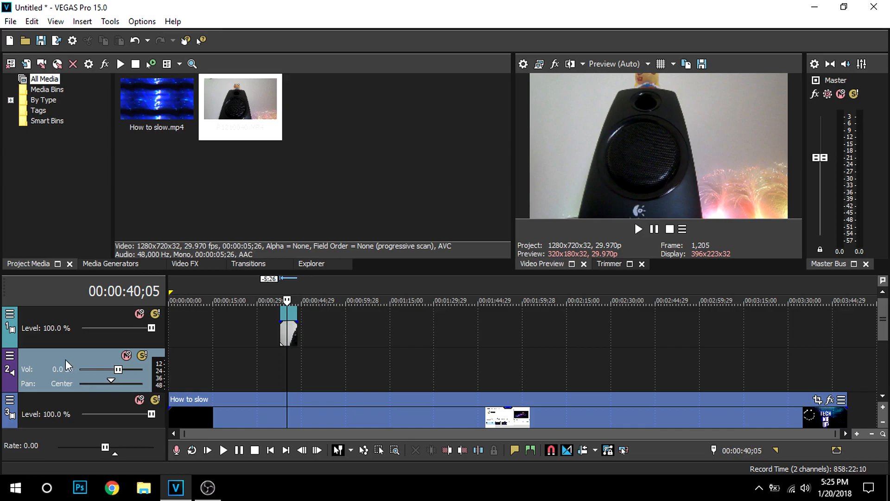
- Reorder the How to slow track above the audio track and review the edit by playback
left_click_drag(67, 363, 68, 418)
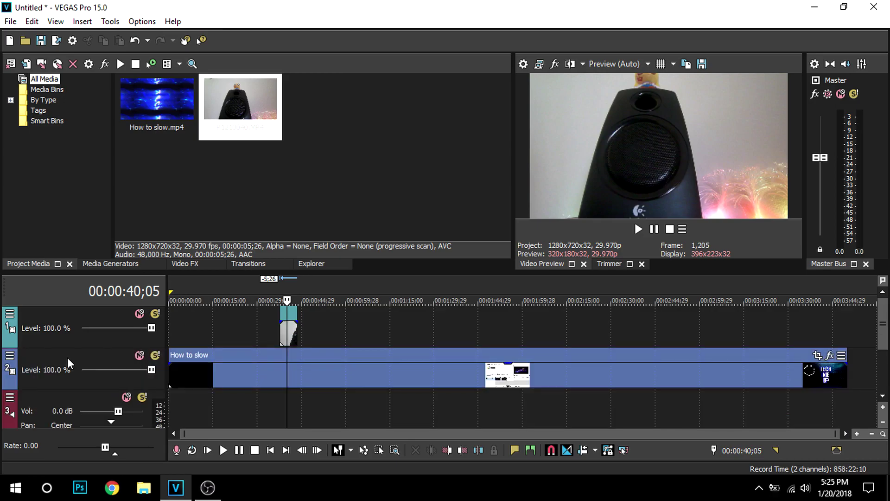
left_click(253, 401)
key("space")
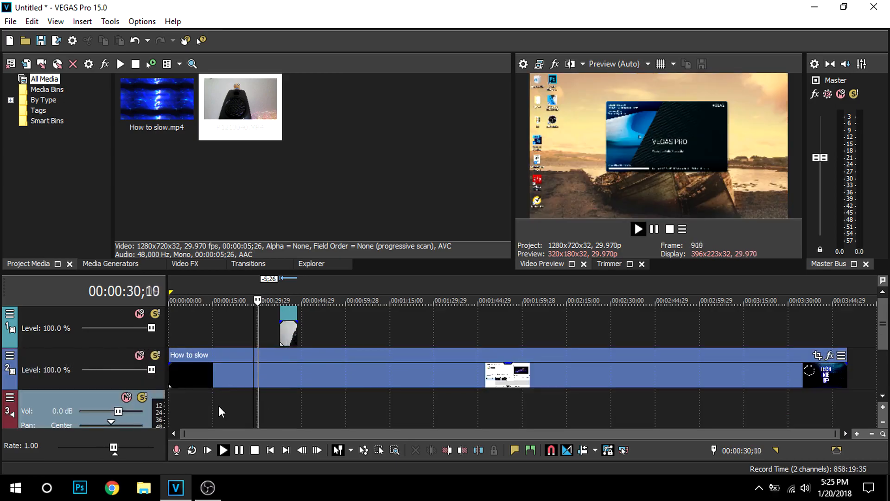
- Set the Preview Quality from Preview (Auto) to Good (Auto)
key("space")
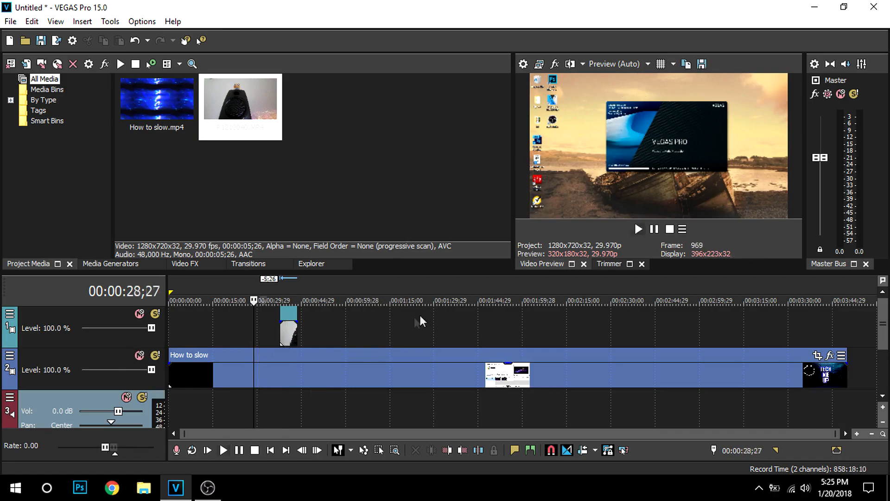
left_click(608, 64)
mouse_move(612, 106)
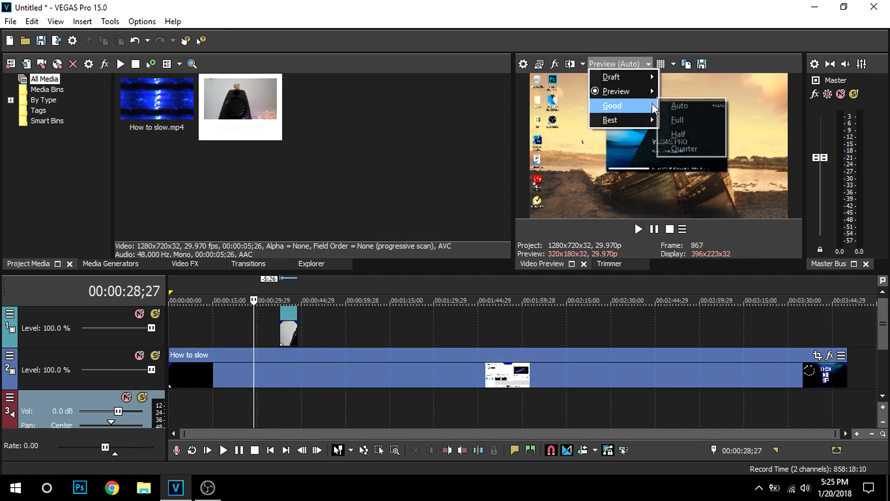
left_click(675, 104)
- Play from the speaker clip's start to confirm it appears over the main video, then stop
key("space")
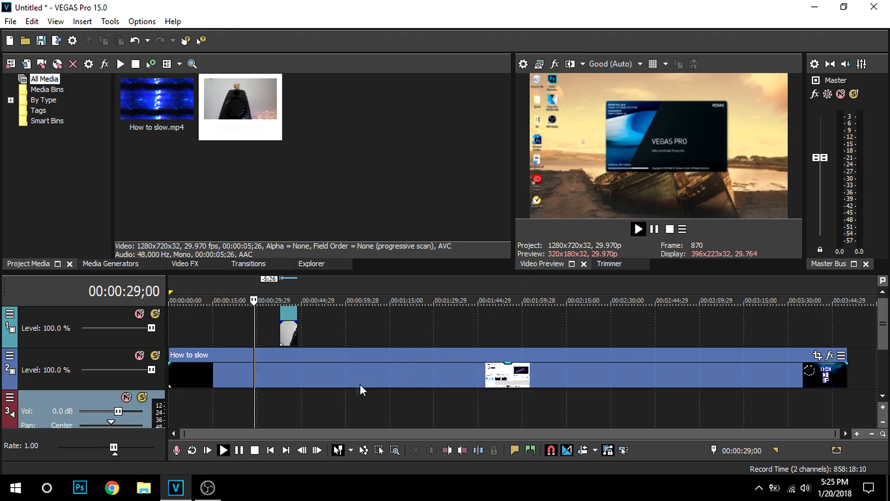
left_click(268, 409)
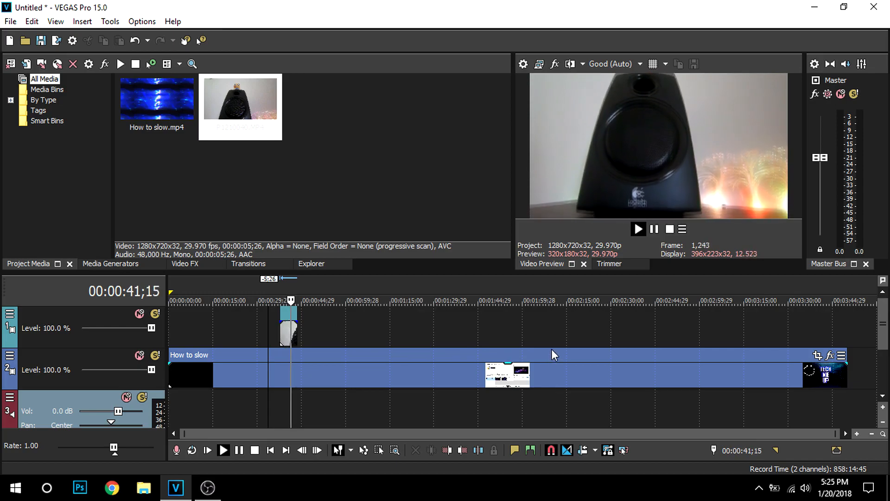
key("space")
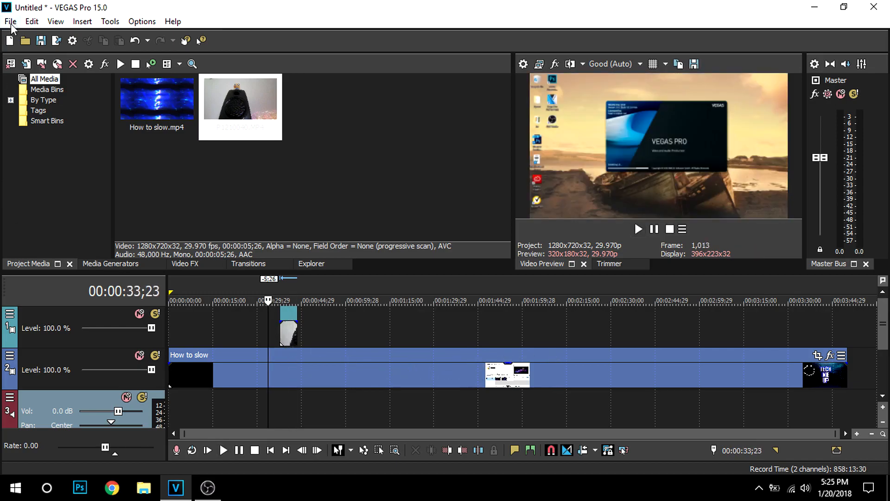
- Bring up the media import window via File > Import > Media
left_click(11, 21)
left_click(353, 163)
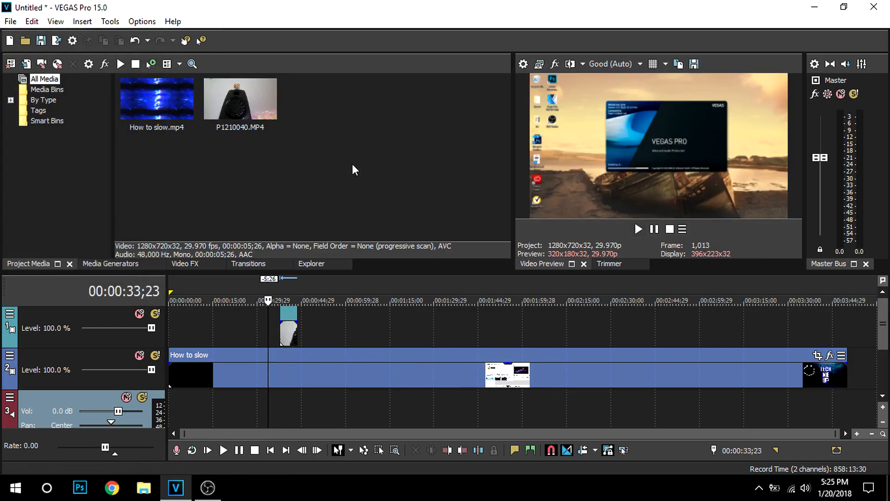
left_click(11, 20)
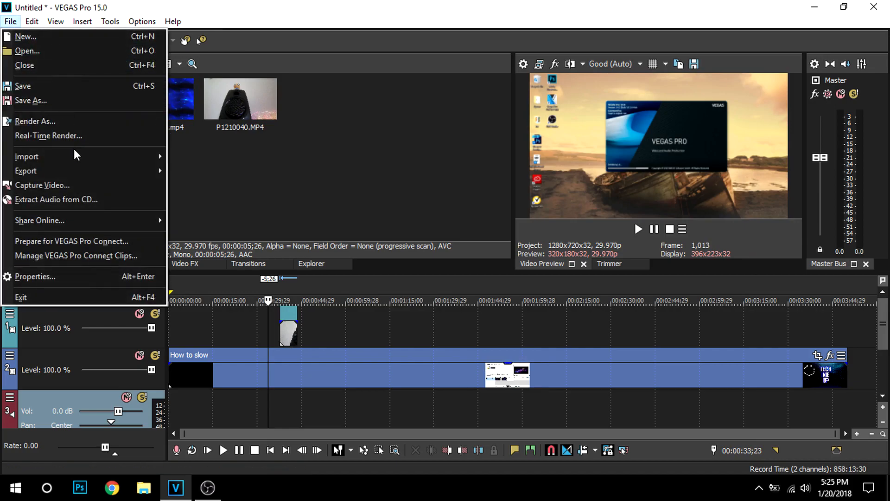
left_click(116, 159)
left_click(221, 156)
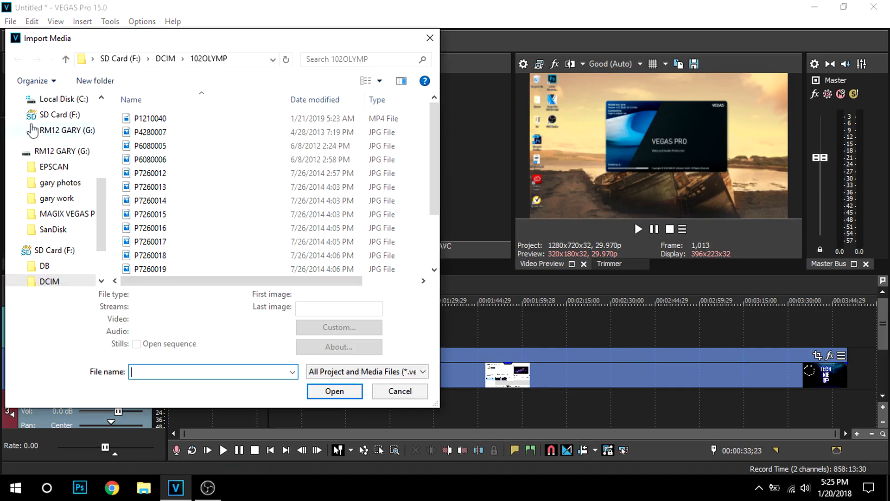
scroll(38, 153, "up", 5)
- Import the Bearded Skull hip-hop MP3 from Desktop > Jot > Music
left_click(53, 203)
double_click(237, 136)
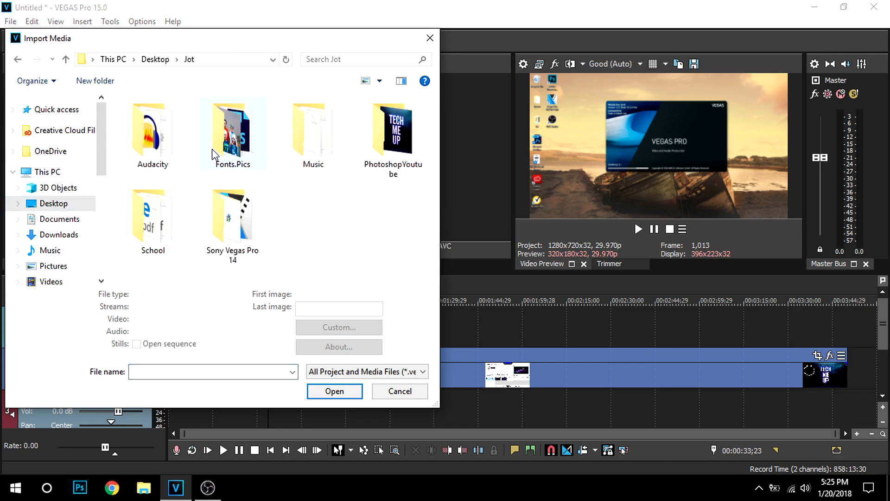
double_click(312, 142)
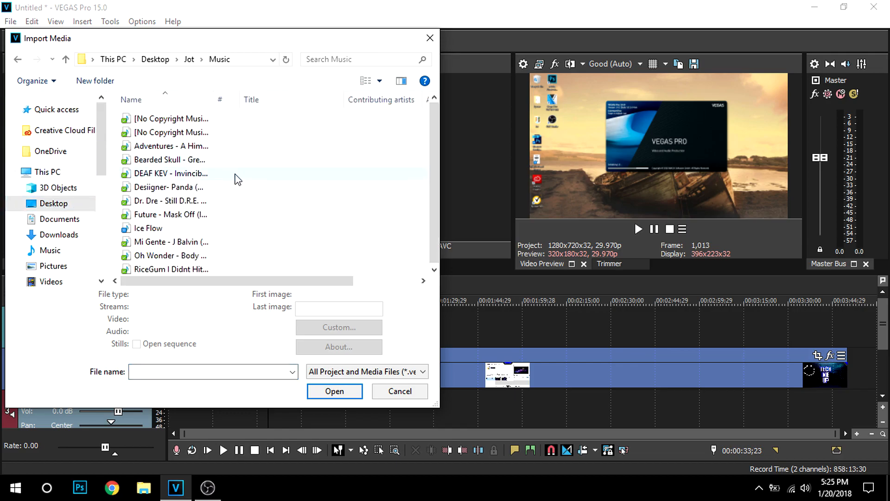
double_click(169, 160)
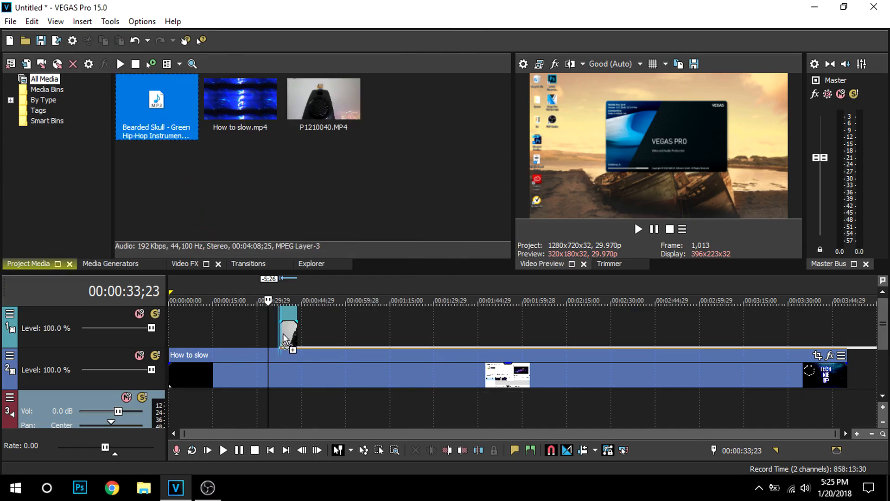
- Place the MP3 at the playhead and Trim End so the music stops where the speaker clip ends
left_click_drag(270, 355, 282, 352)
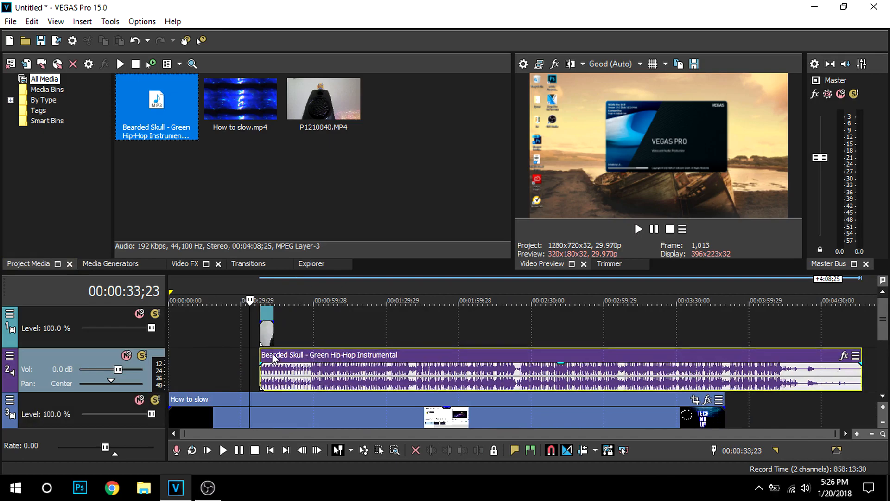
left_click(284, 357)
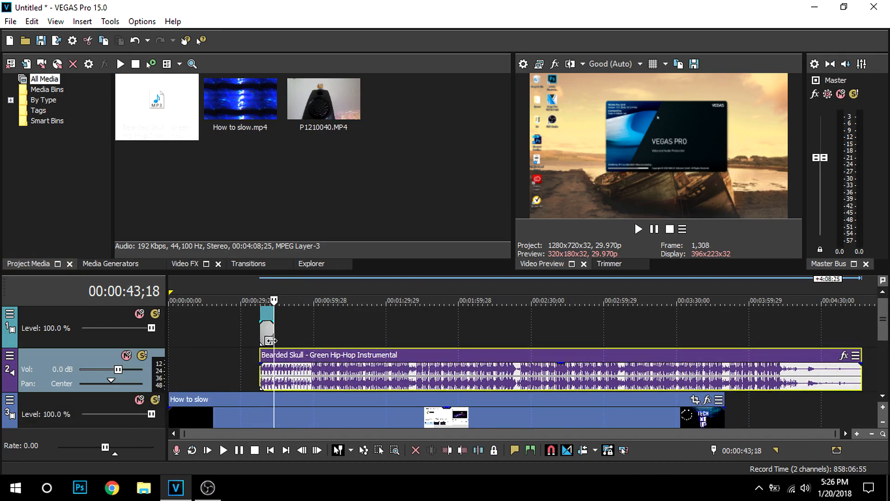
right_click(279, 358)
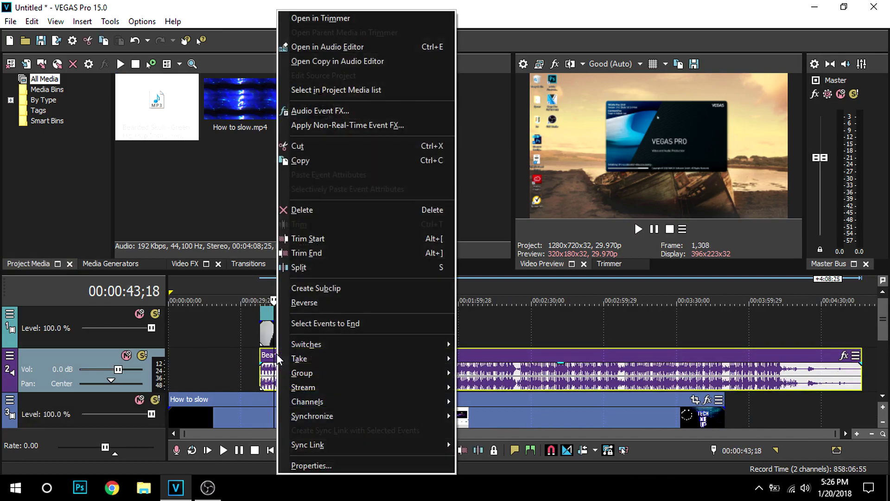
left_click(337, 253)
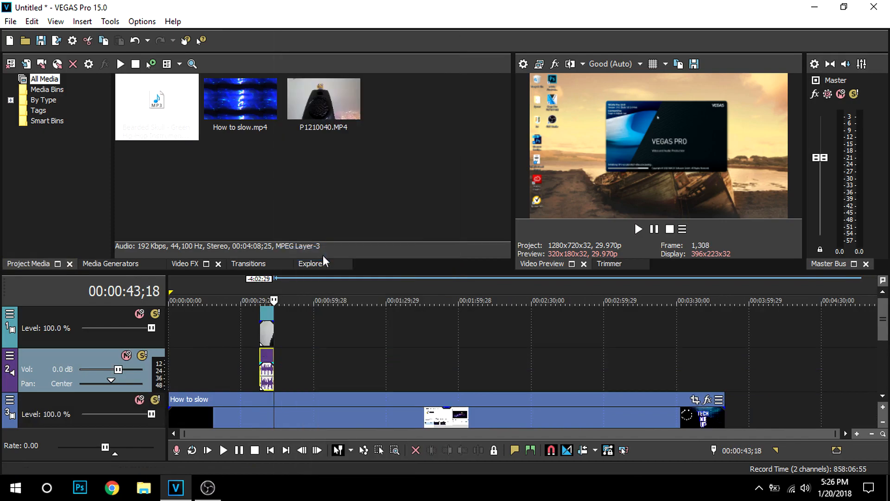
- Play back from the speaker clip start and lower the music track volume to -3.6 dB
left_click(254, 374)
key("space")
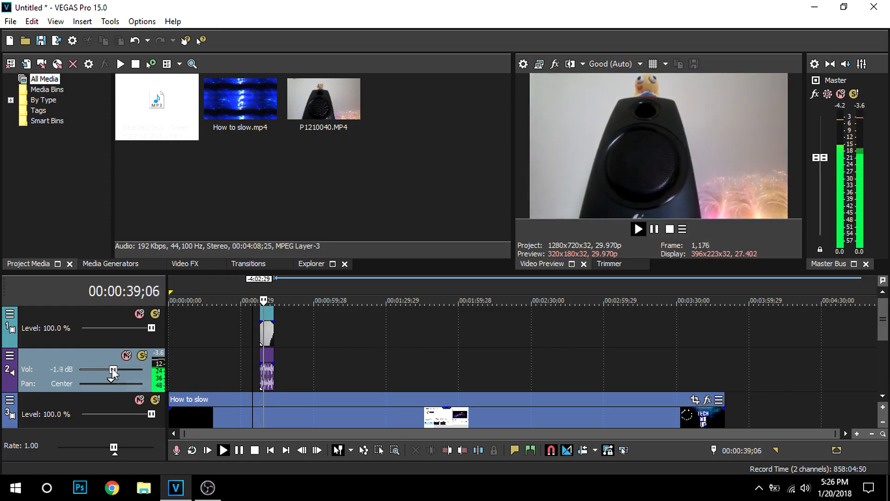
mouse_move(118, 369)
left_mouse_down()
mouse_move(106, 369)
mouse_move(125, 382)
mouse_move(58, 384)
mouse_move(105, 381)
left_mouse_up()
- Stop playback and dismiss the File menu without choosing anything
key("space")
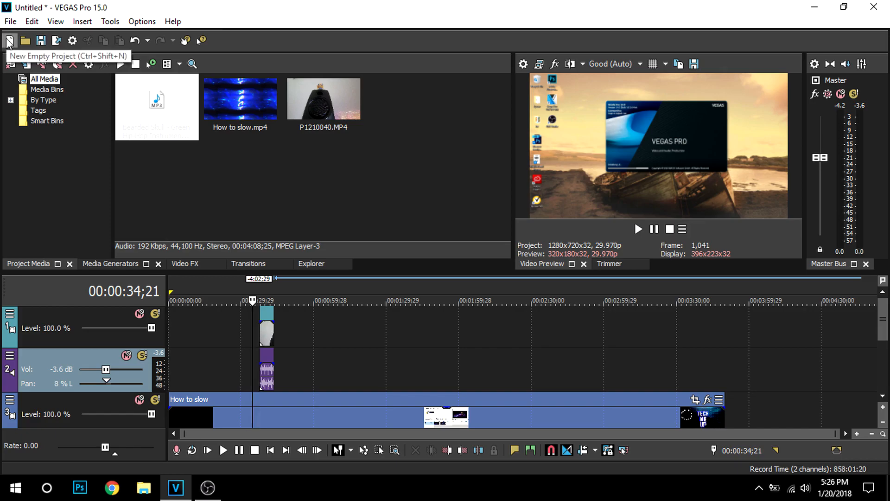
left_click(11, 22)
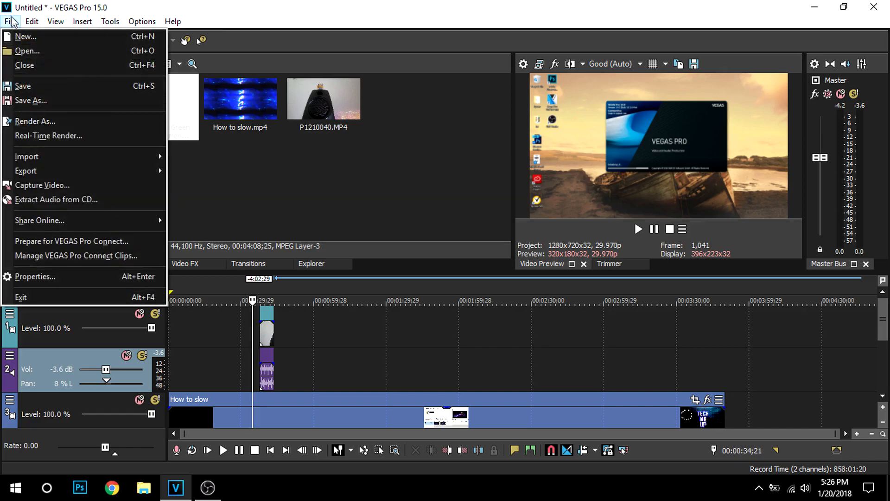
left_click(334, 187)
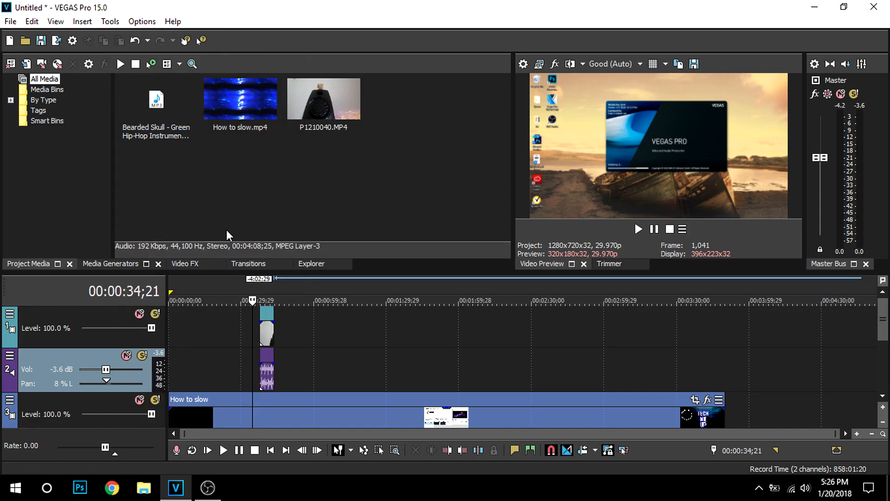